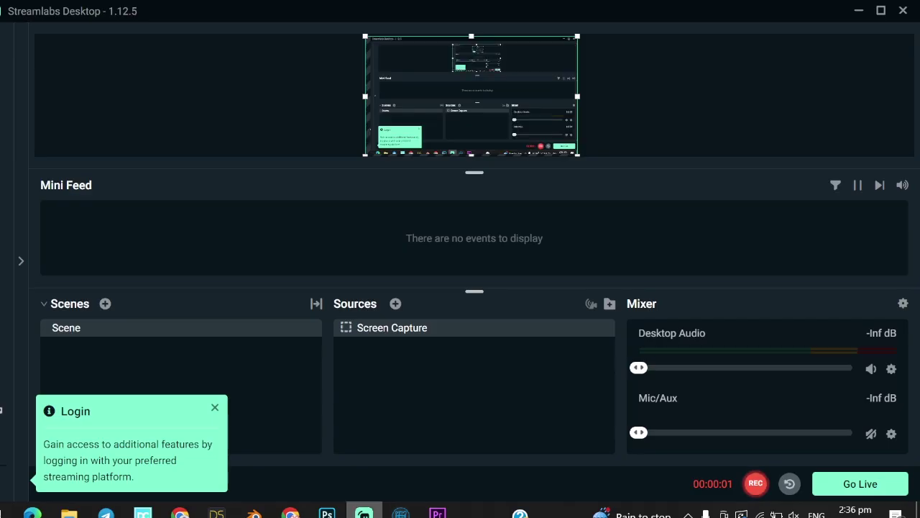
- Clear the Streamlabs Desktop recorder window off the screen and bring up Cascadeur with the SADAKO (1) scene
{"action": "key", "text": "alt+Tab"}
{"action": "key", "text": "alt+Tab"}
{"action": "key", "text": "alt+Tab"}
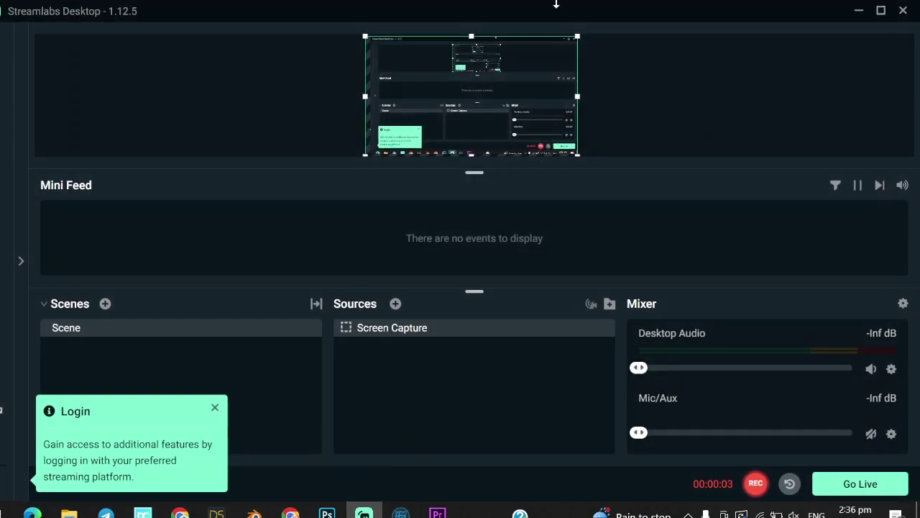
{"action": "left_click_drag", "start_coordinate": [555, 15], "coordinate": [538, 129]}
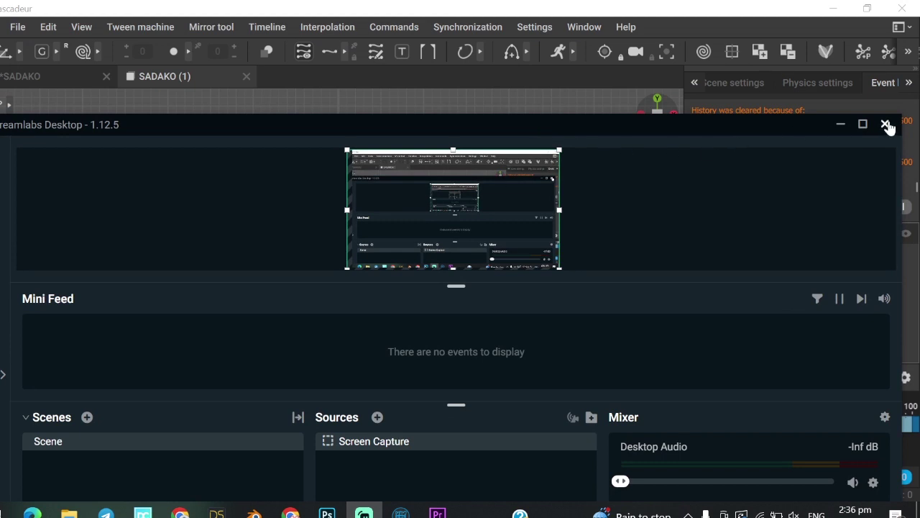
{"action": "left_click", "coordinate": [841, 124]}
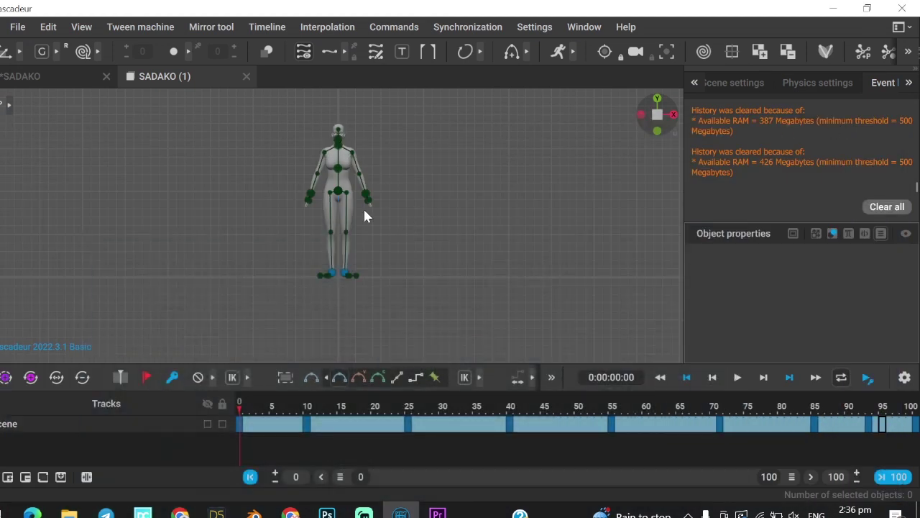
- Try moving the character's center of mass at frame 0, play the animation through and return to frame 0
{"action": "left_click", "coordinate": [341, 191]}
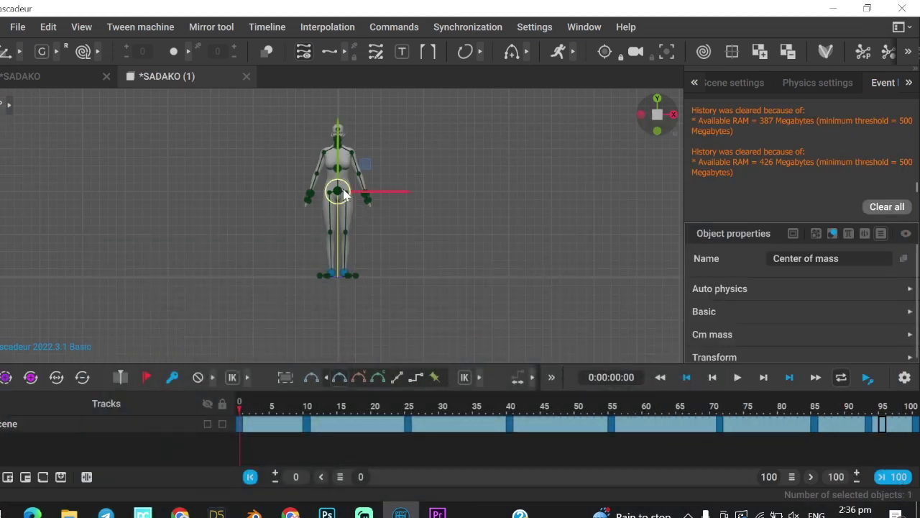
{"action": "left_click_drag", "start_coordinate": [344, 194], "coordinate": [327, 221]}
{"action": "left_click", "coordinate": [339, 197]}
{"action": "left_click", "coordinate": [397, 188]}
{"action": "key", "text": "space"}
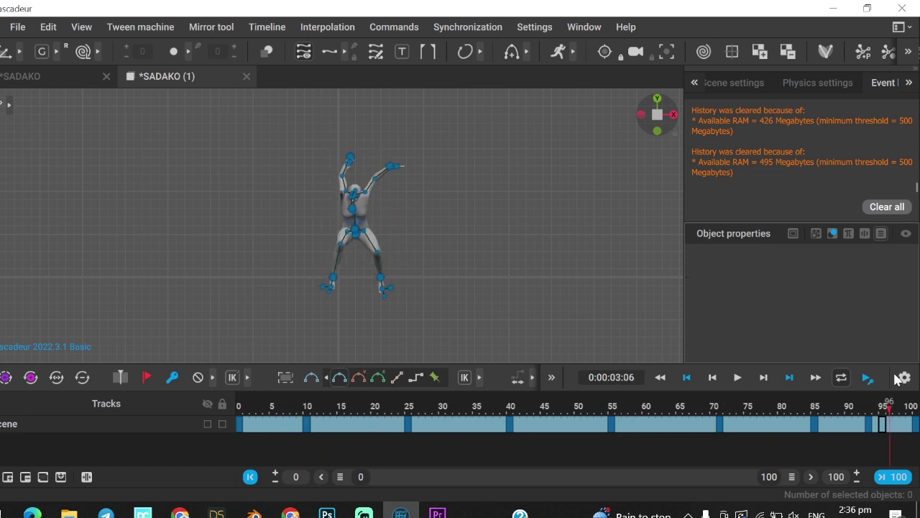
{"action": "left_click", "coordinate": [234, 404]}
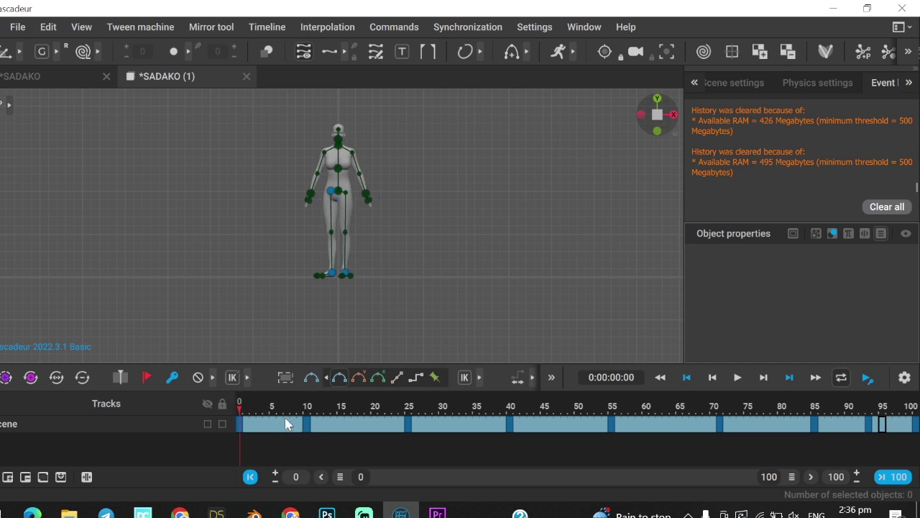
- Remove the keyframe at frame 10 of the SADAKO (1) animation and scrub through to the end
{"action": "left_click_drag", "start_coordinate": [247, 405], "coordinate": [307, 424]}
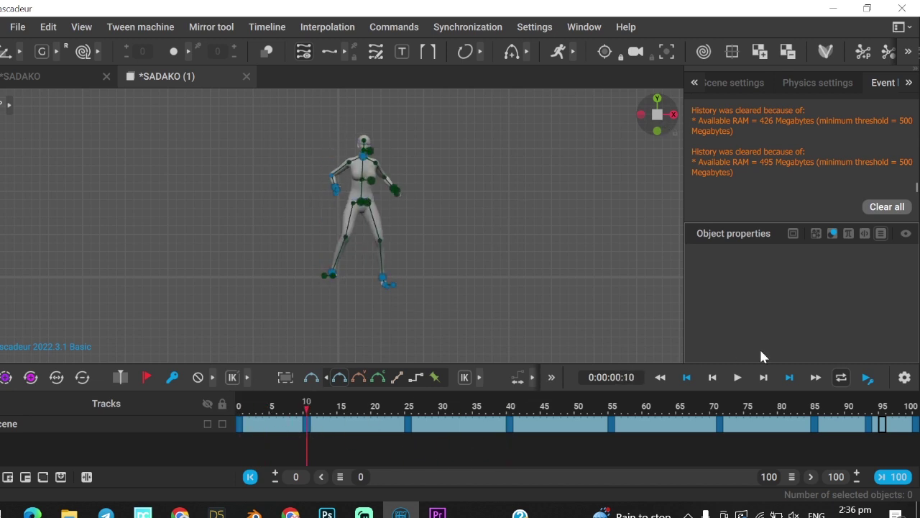
{"action": "left_click", "coordinate": [167, 375]}
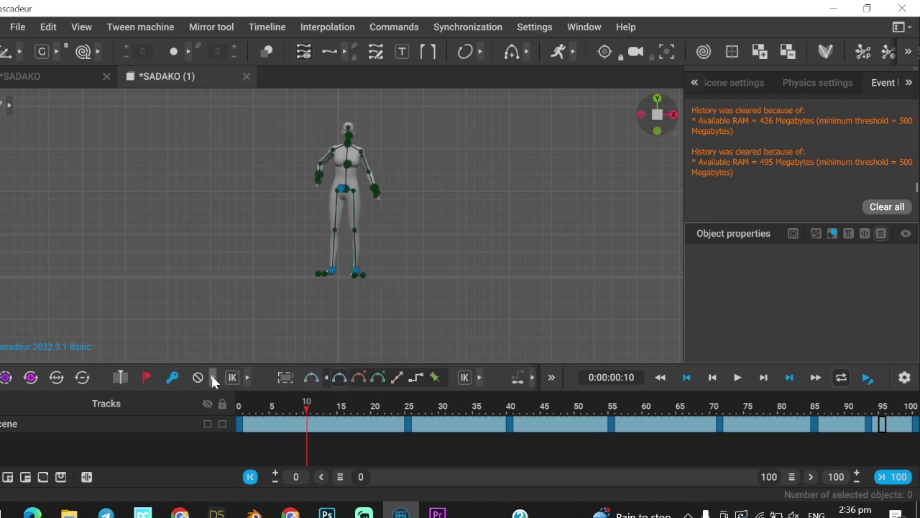
{"action": "left_click", "coordinate": [215, 373]}
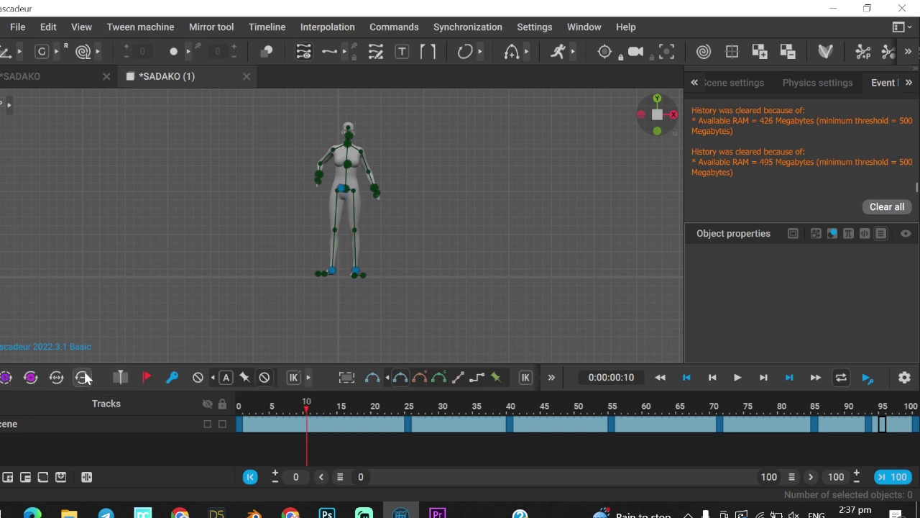
{"action": "left_click_drag", "start_coordinate": [271, 407], "coordinate": [912, 404]}
- Switch to Blender, return to frame 1, hide the armatures covering the character and scrub through its animation
{"action": "left_click", "coordinate": [253, 512]}
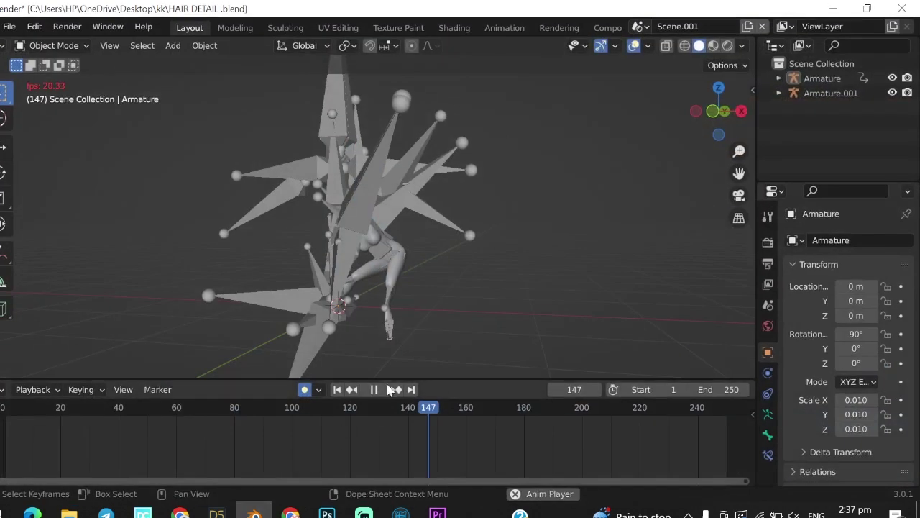
{"action": "left_click_drag", "start_coordinate": [302, 412], "coordinate": [3, 407]}
{"action": "left_click", "coordinate": [405, 183]}
{"action": "key", "text": "h"}
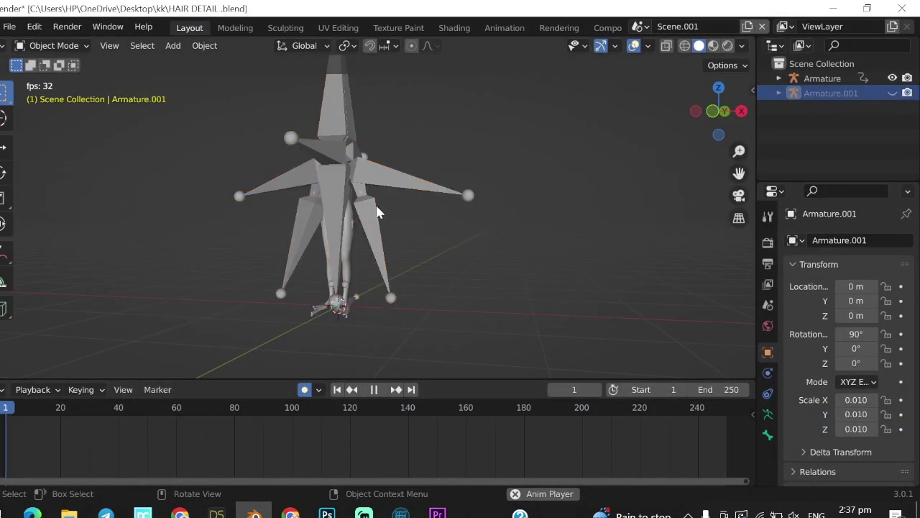
{"action": "left_click", "coordinate": [372, 173]}
{"action": "key", "text": "h"}
{"action": "left_click_drag", "start_coordinate": [12, 407], "coordinate": [432, 417]}
- Switch back to Cascadeur and import the model Anita MD.Fbx into the untitled scene
{"action": "left_click", "coordinate": [401, 511]}
{"action": "left_click_drag", "start_coordinate": [256, 410], "coordinate": [244, 389]}
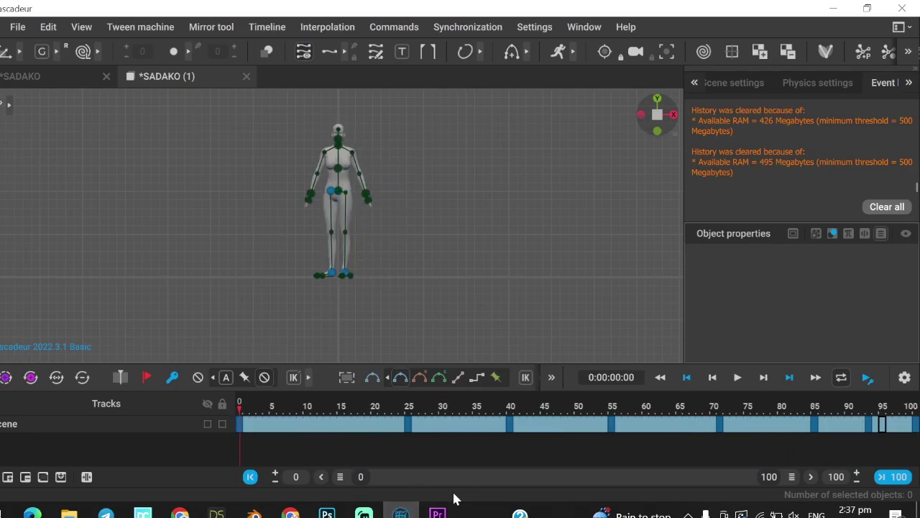
{"action": "left_click", "coordinate": [17, 27]}
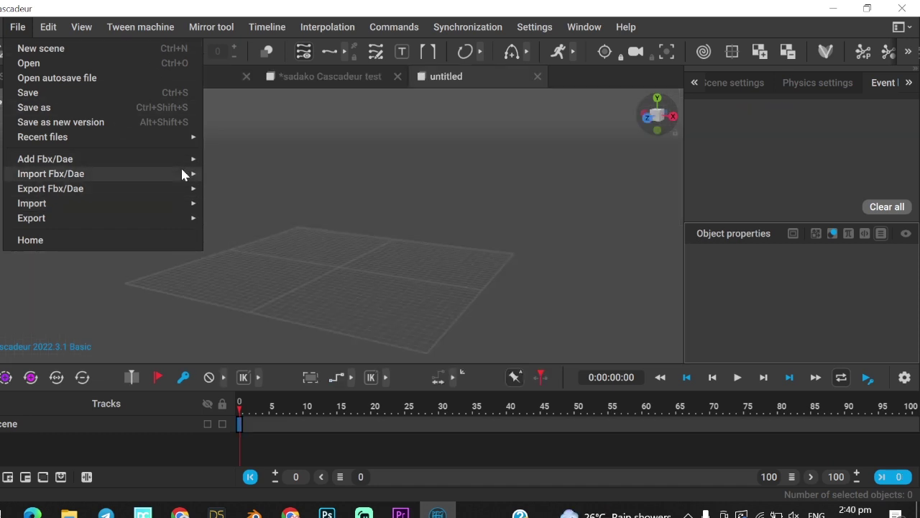
{"action": "mouse_move", "coordinate": [181, 173]}
{"action": "left_click", "coordinate": [246, 219]}
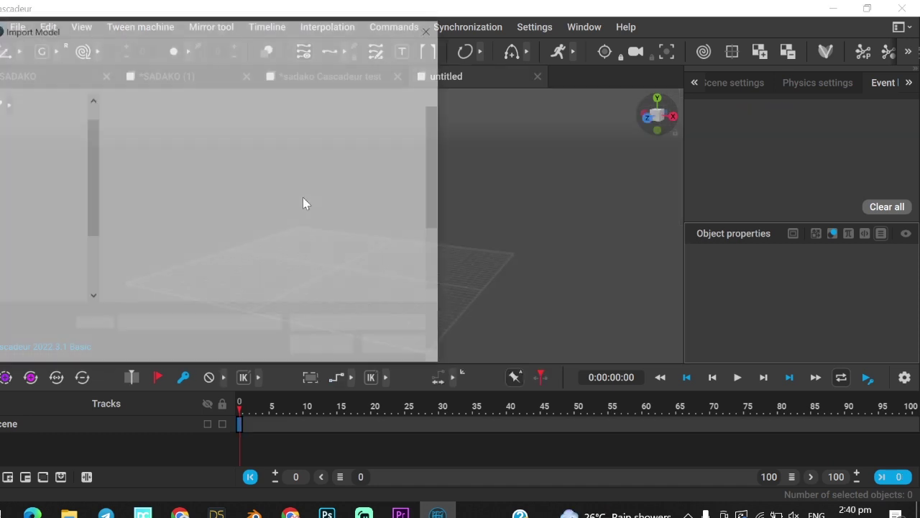
{"action": "scroll", "coordinate": [302, 205], "scroll_direction": "down", "scroll_amount": 1}
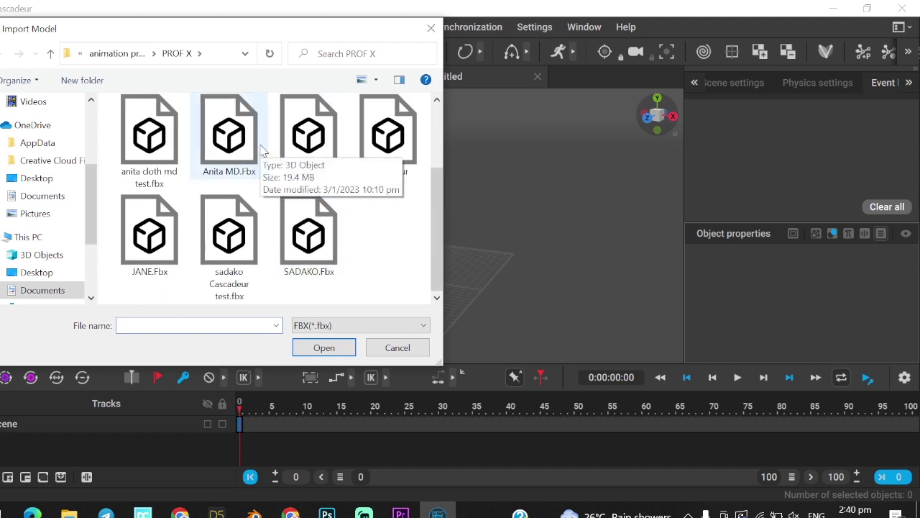
{"action": "double_click", "coordinate": [261, 151]}
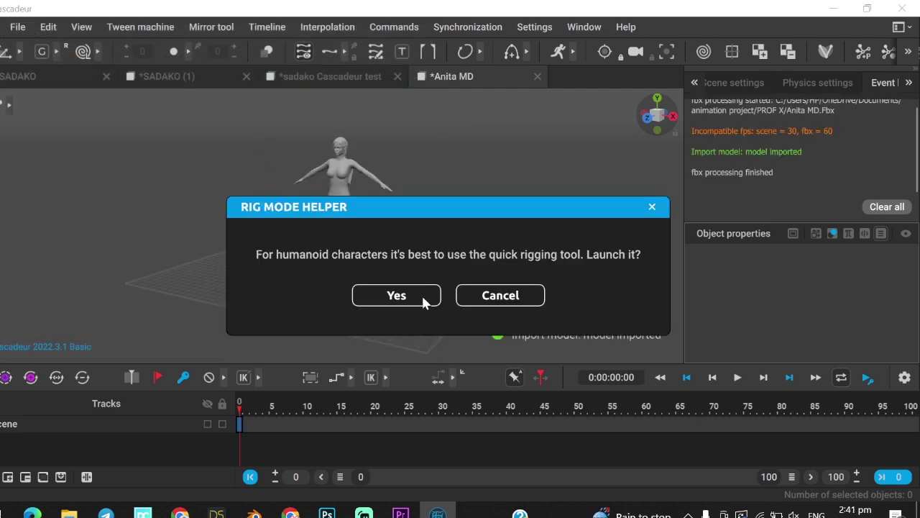
- Launch the quick rigging tool for the imported humanoid and generate its rig elements from the recognized bones
{"action": "left_click", "coordinate": [417, 294]}
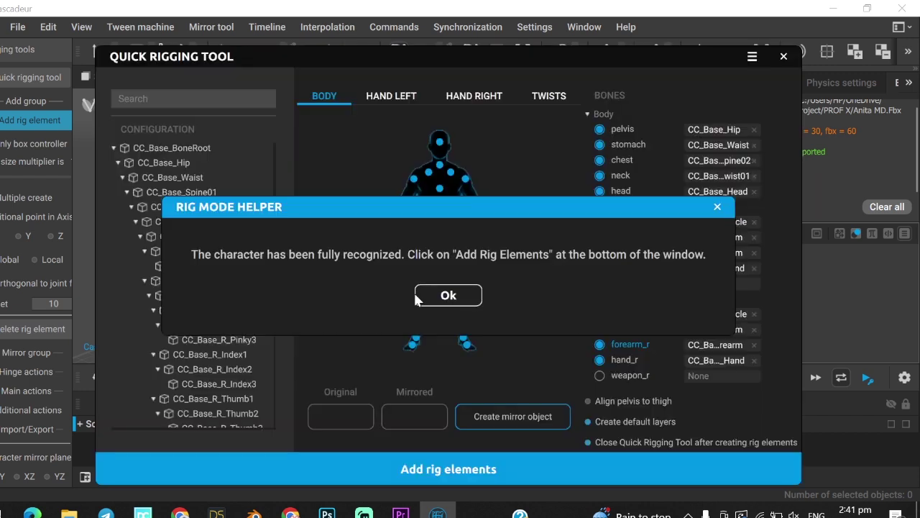
{"action": "left_click", "coordinate": [423, 295]}
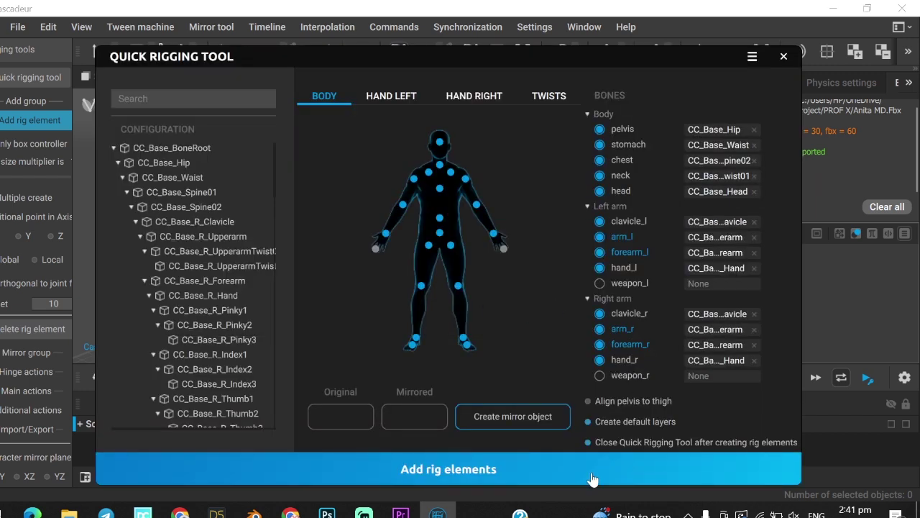
{"action": "left_click", "coordinate": [472, 475]}
{"action": "left_click", "coordinate": [407, 321]}
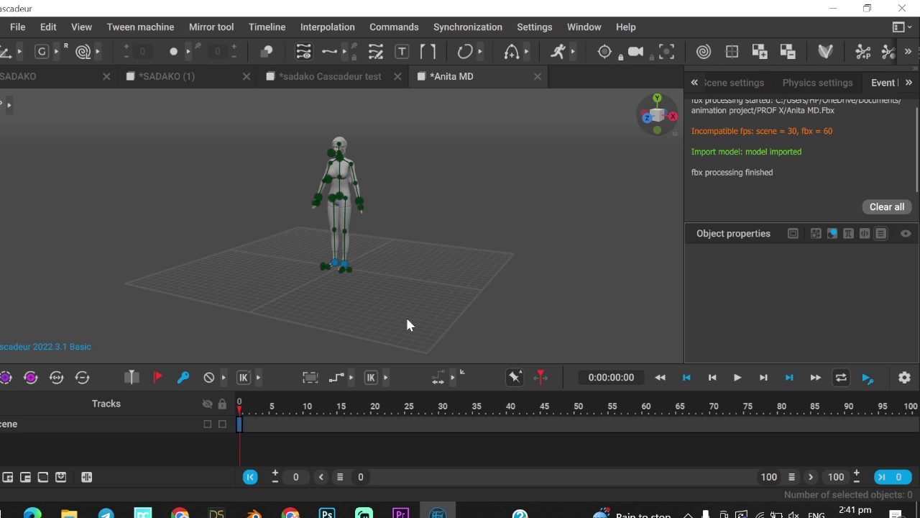
- Add a keyframe at frame 10 and move the left foot backward along the Z axis
{"action": "left_click", "coordinate": [344, 266]}
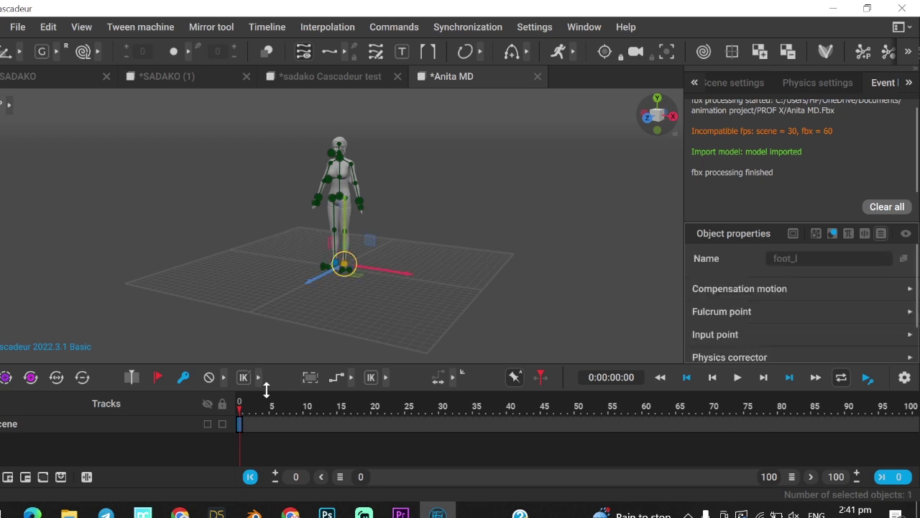
{"action": "left_click_drag", "start_coordinate": [240, 432], "coordinate": [307, 428]}
{"action": "left_click", "coordinate": [183, 377]}
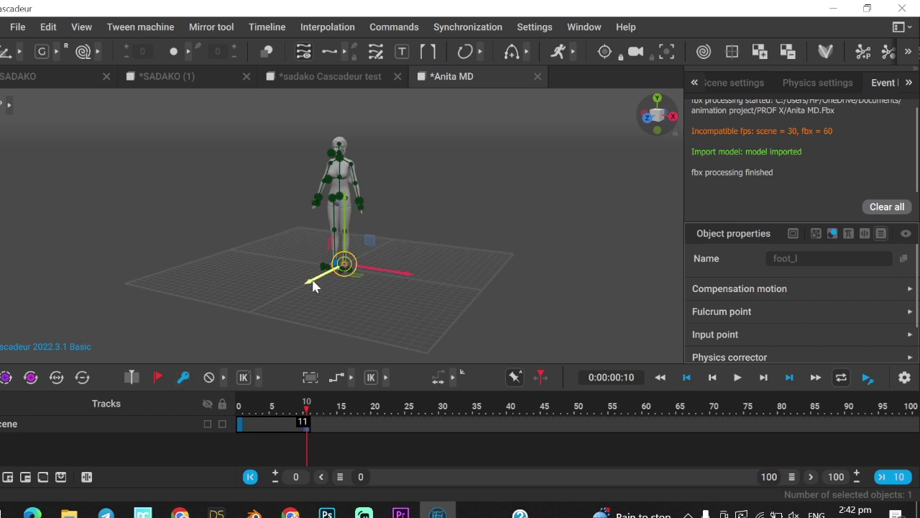
{"action": "left_click_drag", "start_coordinate": [312, 283], "coordinate": [362, 263]}
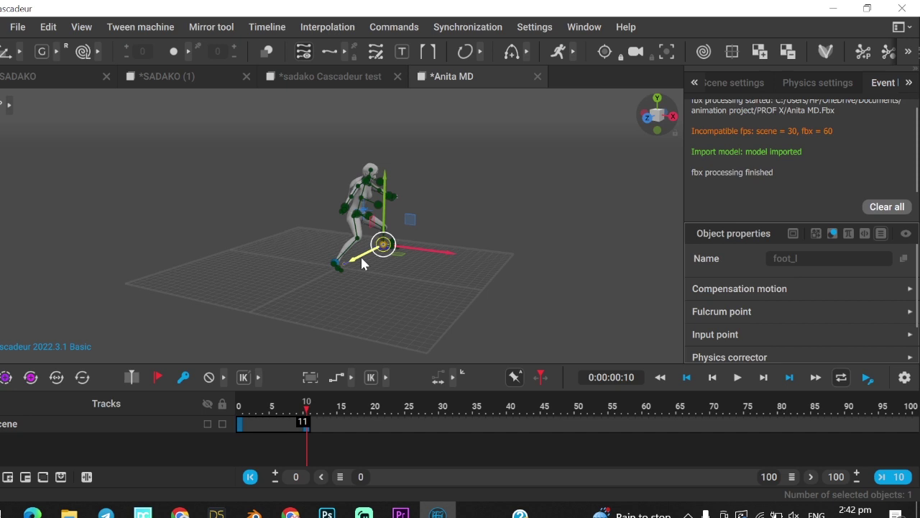
- Add a keyframe at frame 20 and move the right foot backward along the Z axis, level with the left foot
{"action": "left_click_drag", "start_coordinate": [314, 406], "coordinate": [374, 409]}
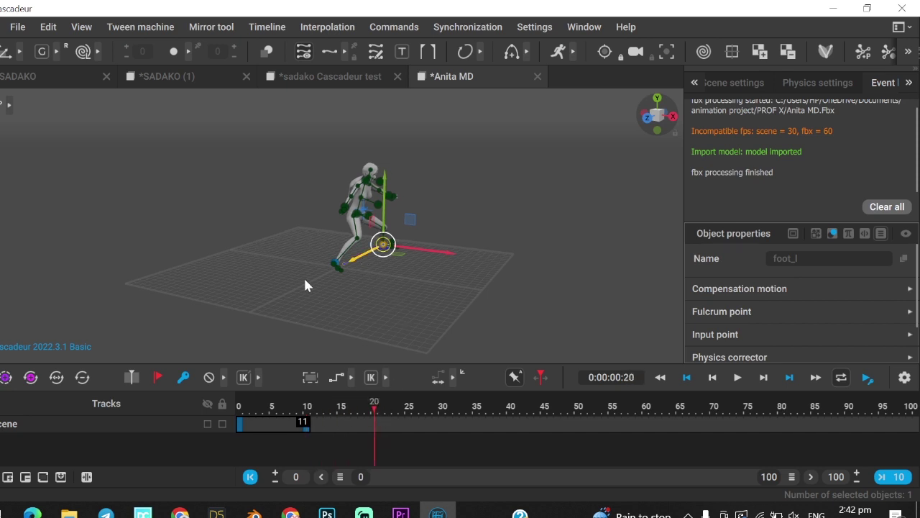
{"action": "left_click", "coordinate": [338, 264]}
{"action": "left_click", "coordinate": [183, 377]}
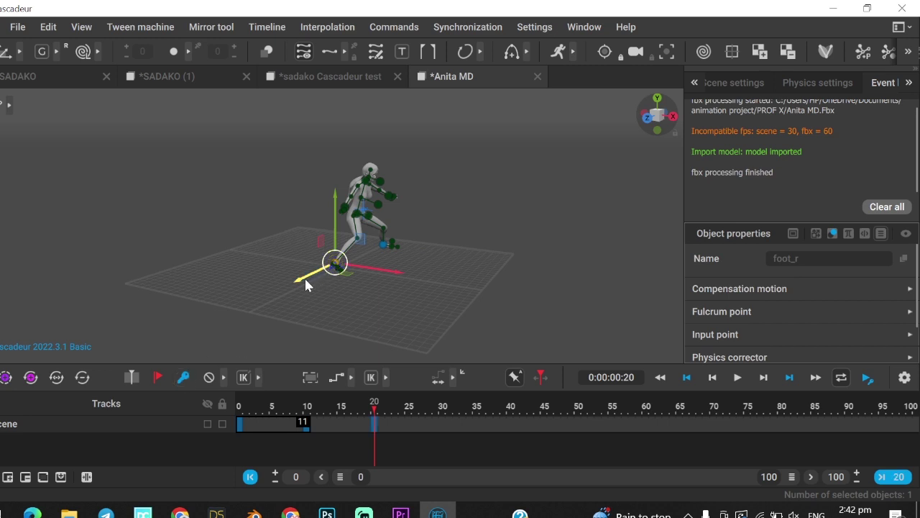
{"action": "left_click_drag", "start_coordinate": [309, 281], "coordinate": [344, 268]}
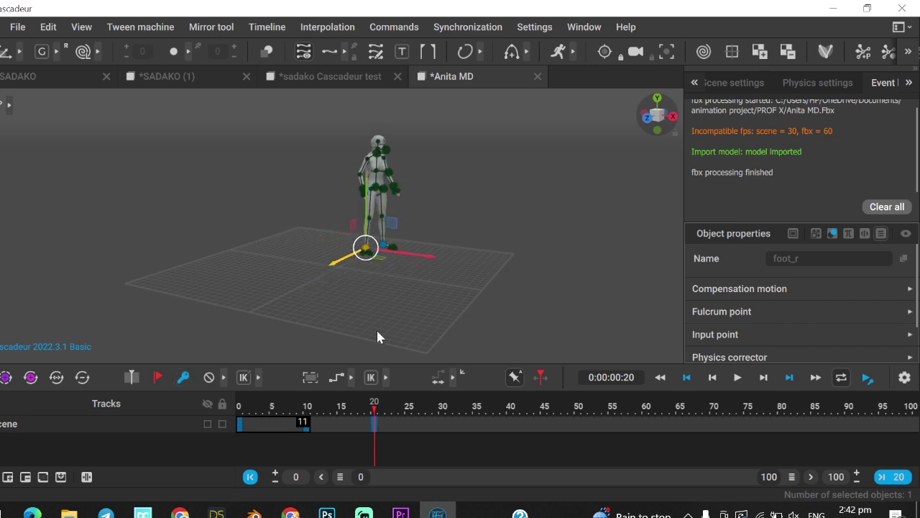
- Add a keyframe at frame 35 and shift the pelvis sideways in the positive X direction
{"action": "left_click_drag", "start_coordinate": [379, 410], "coordinate": [478, 419]}
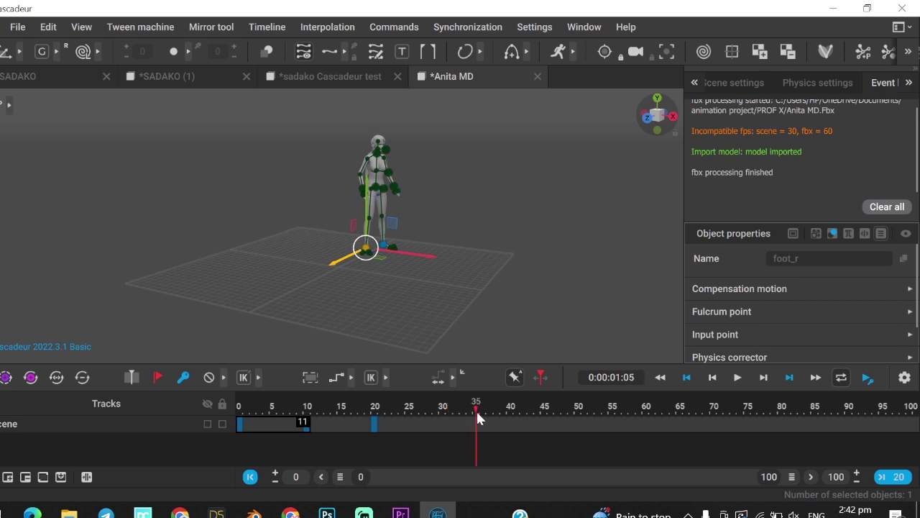
{"action": "left_click", "coordinate": [375, 191]}
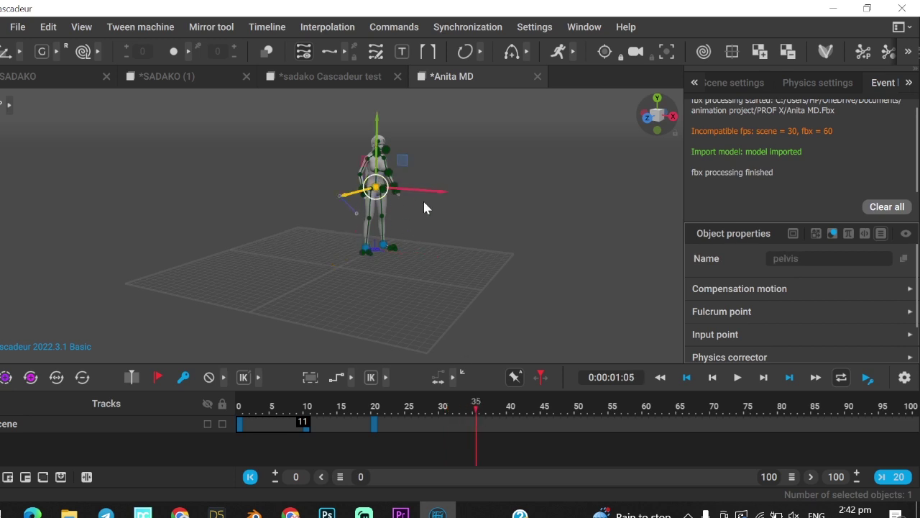
{"action": "left_click_drag", "start_coordinate": [435, 192], "coordinate": [407, 194]}
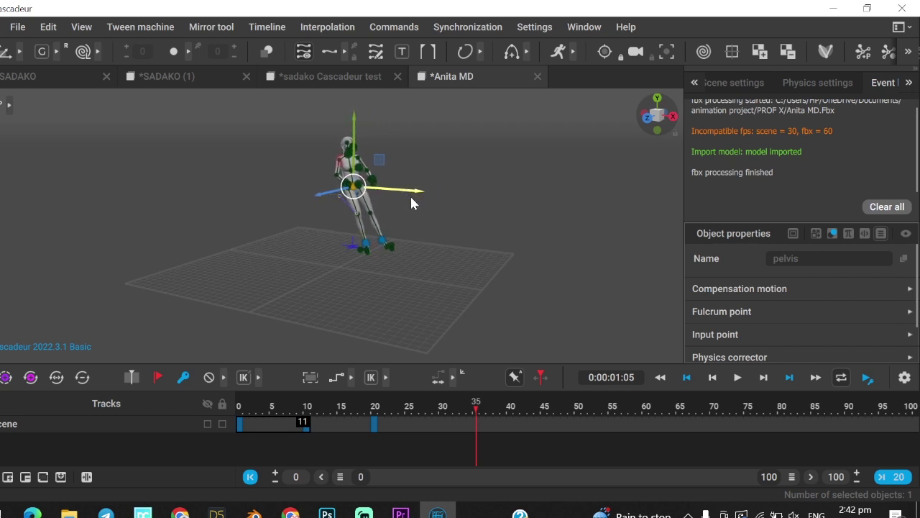
{"action": "key", "text": "ctrl+z"}
{"action": "left_click", "coordinate": [183, 380]}
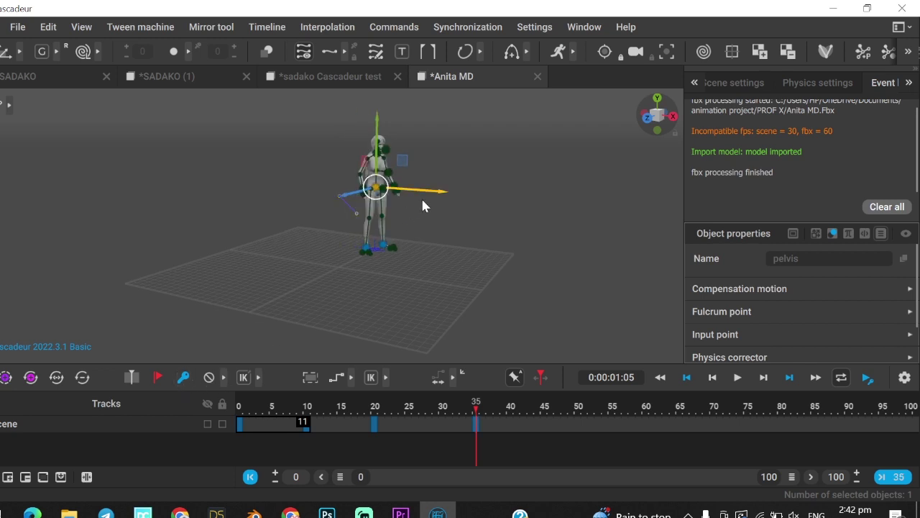
{"action": "left_click_drag", "start_coordinate": [444, 193], "coordinate": [469, 205]}
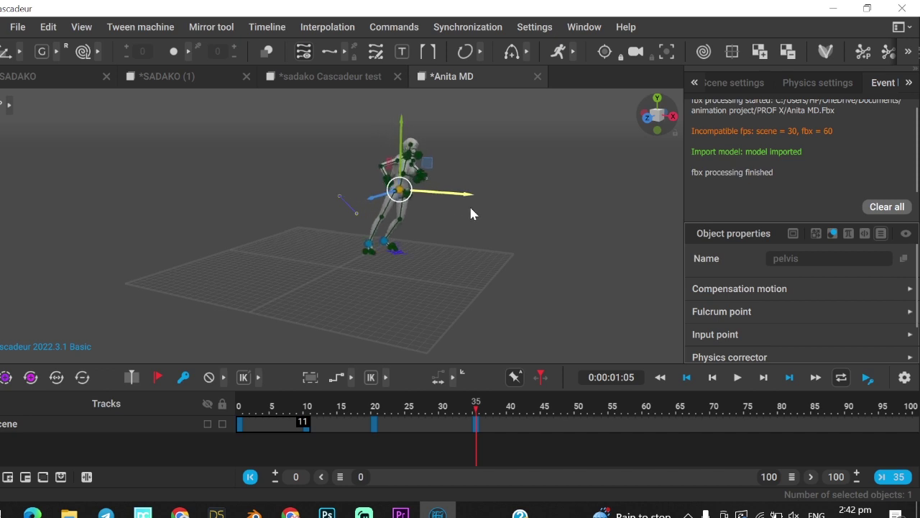
- Add a keyframe at frame 50 and adjust the right leg's pose with its calf and thigh points
{"action": "left_click_drag", "start_coordinate": [532, 420], "coordinate": [578, 416]}
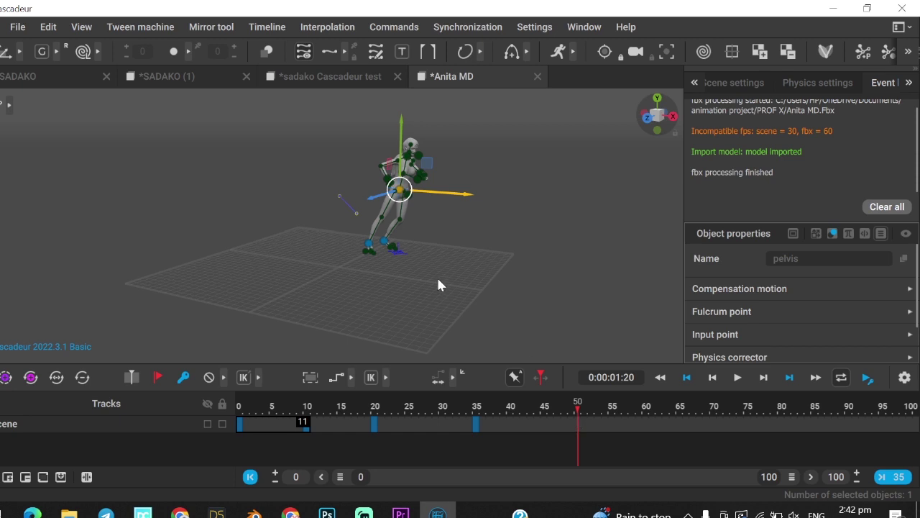
{"action": "left_click", "coordinate": [382, 218]}
{"action": "left_click", "coordinate": [183, 377]}
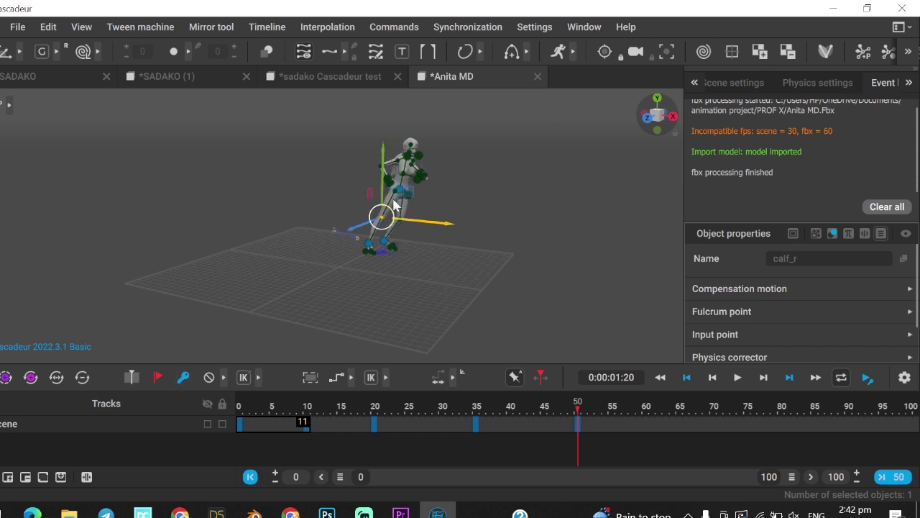
{"action": "left_click_drag", "start_coordinate": [384, 218], "coordinate": [414, 263]}
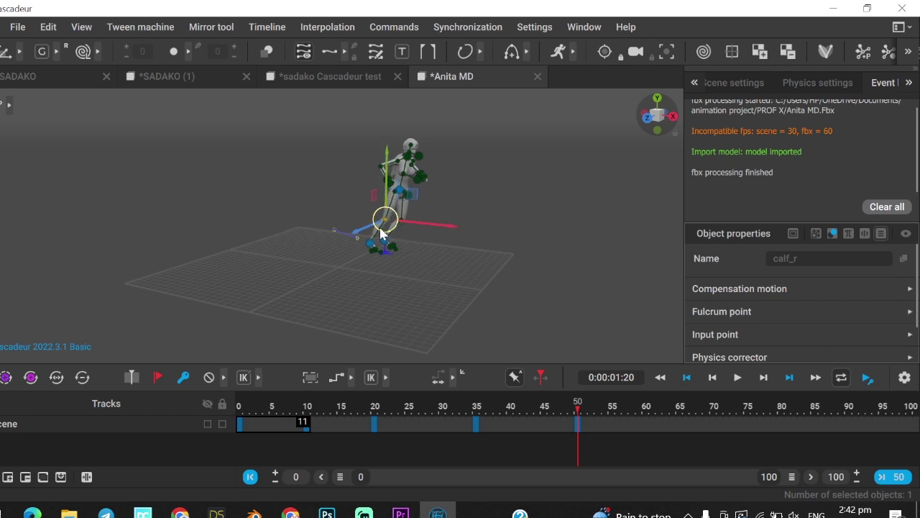
{"action": "left_click", "coordinate": [395, 204]}
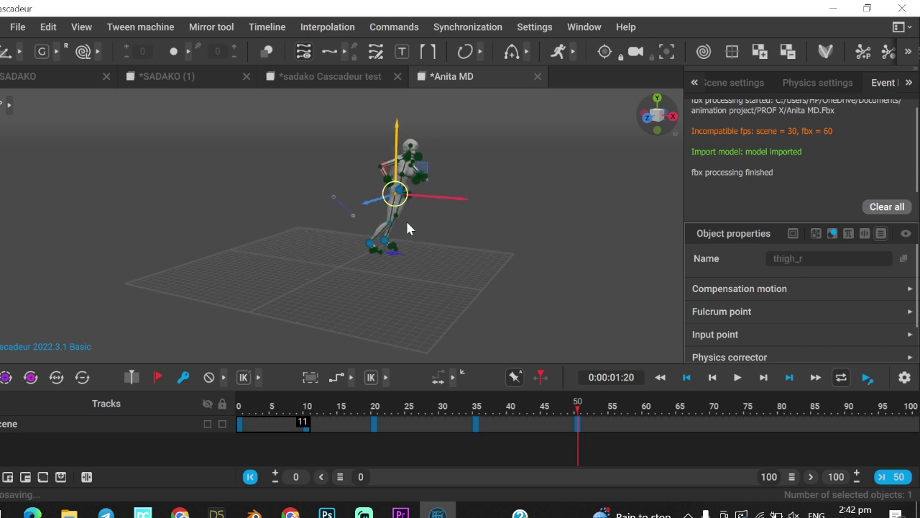
{"action": "left_click_drag", "start_coordinate": [409, 237], "coordinate": [415, 256]}
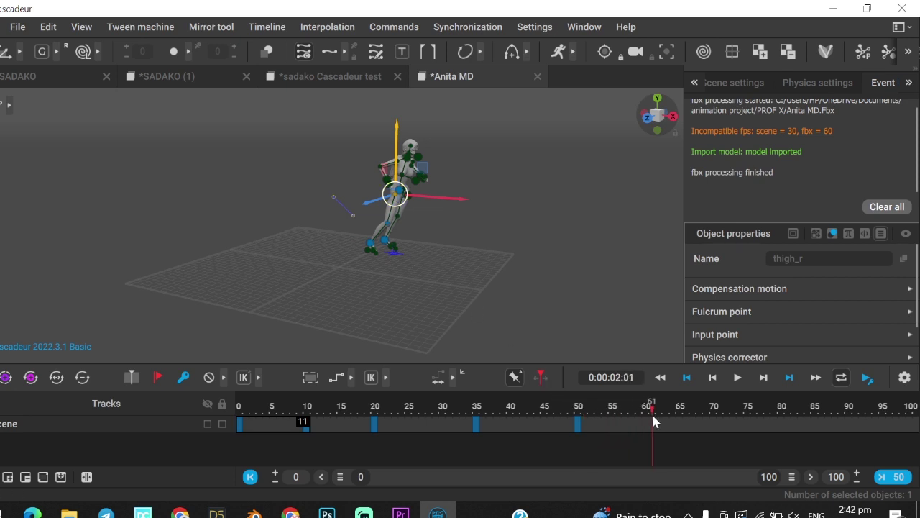
- Add a keyframe at frame 62, return to frame 0 and clear the object selection
{"action": "left_click", "coordinate": [189, 381]}
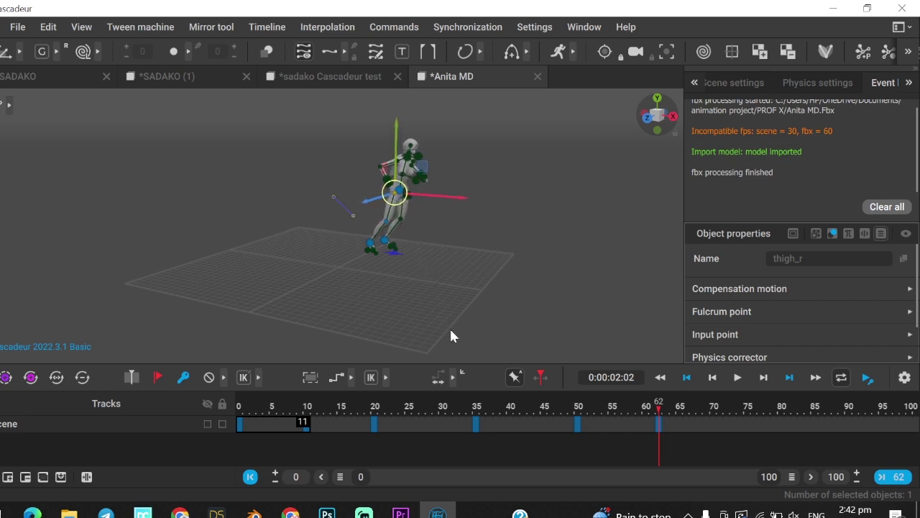
{"action": "left_click_drag", "start_coordinate": [657, 410], "coordinate": [225, 440]}
{"action": "left_click", "coordinate": [275, 359]}
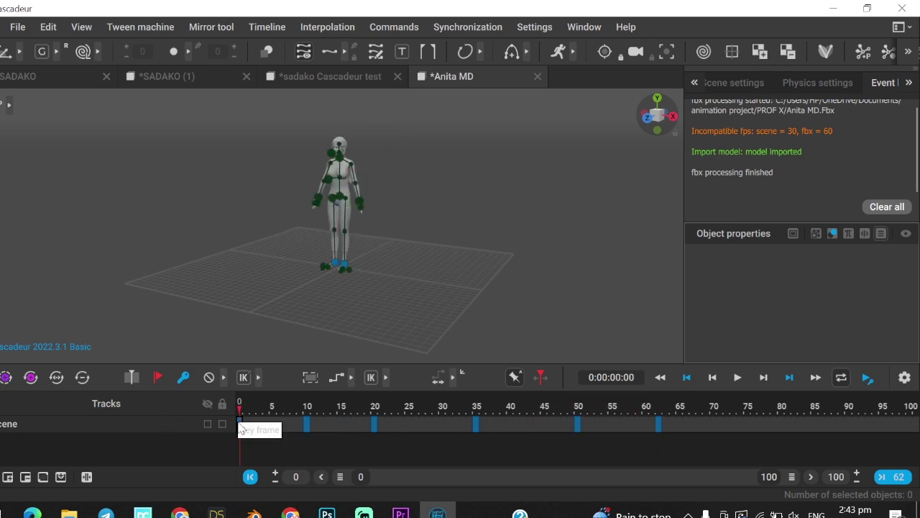
- Apply Bezier interpolation to the timeline interval from frame 0 to frame 68, covering all keyframes
{"action": "left_click_drag", "start_coordinate": [240, 429], "coordinate": [698, 430]}
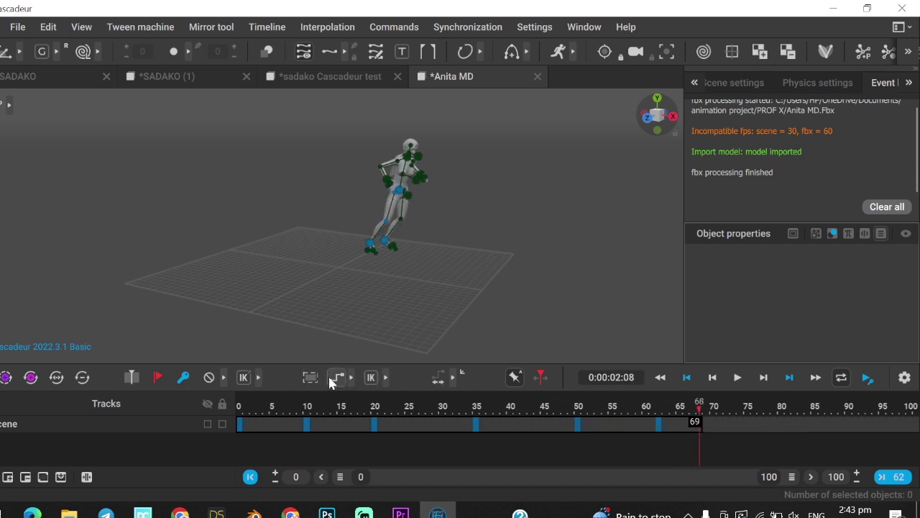
{"action": "left_click", "coordinate": [351, 377]}
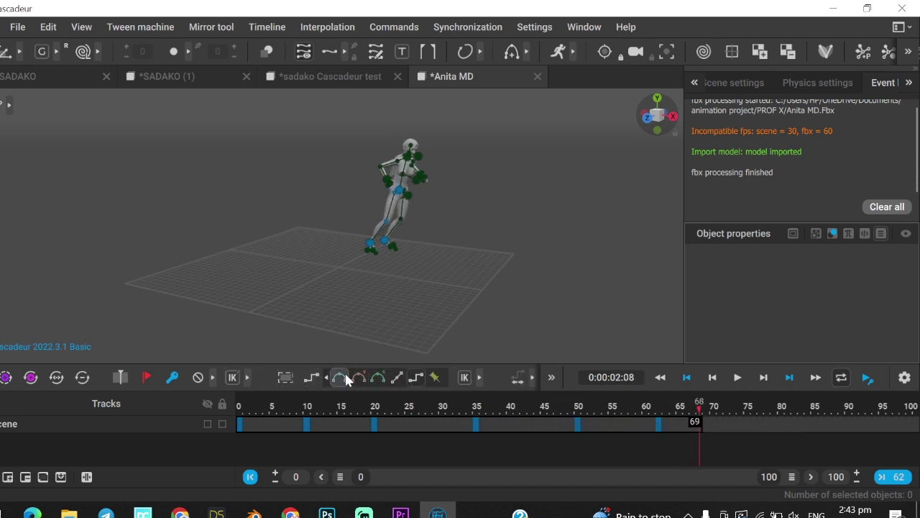
{"action": "left_click", "coordinate": [359, 379]}
- Play the animation from frame 0 to review the interpolated motion, and stop the playback
{"action": "left_click_drag", "start_coordinate": [366, 407], "coordinate": [239, 417]}
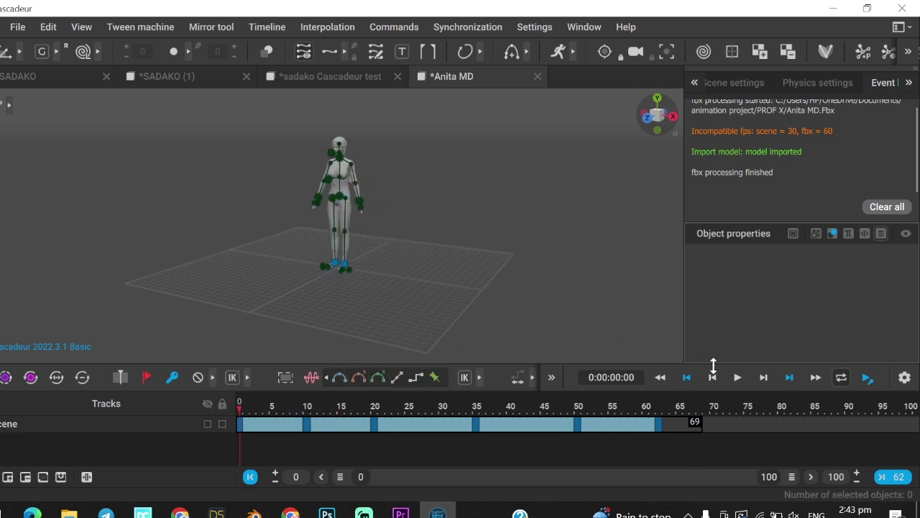
{"action": "left_click", "coordinate": [738, 377]}
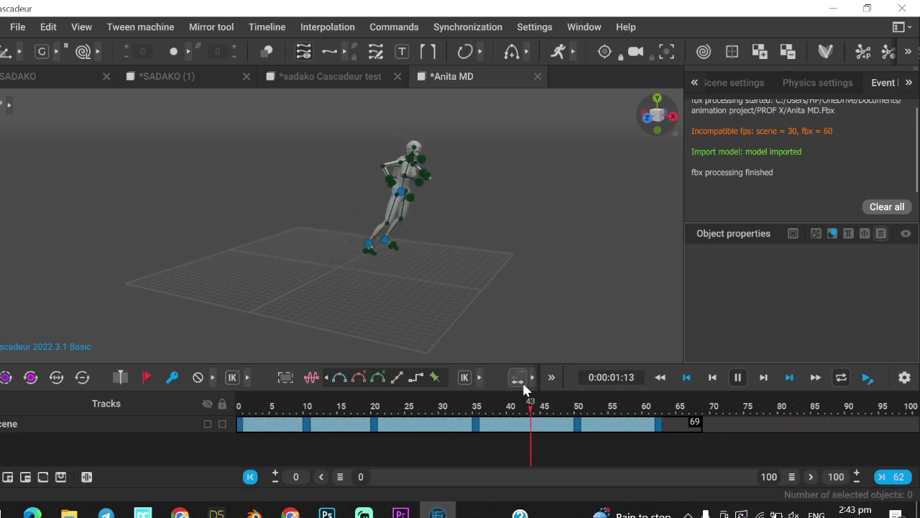
{"action": "left_click", "coordinate": [740, 377]}
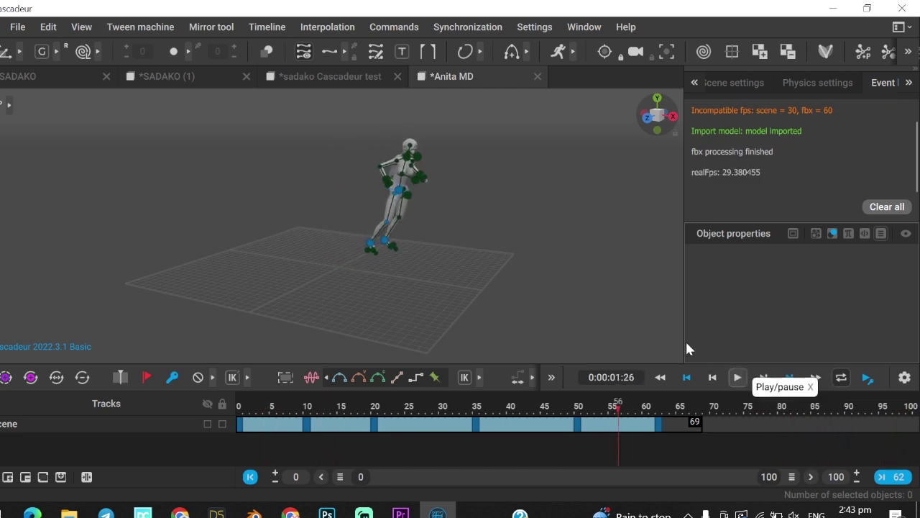
- Export the scene as an FBX file named Cascadeur TEST 2 in the PROF X folder
{"action": "left_click", "coordinate": [17, 26]}
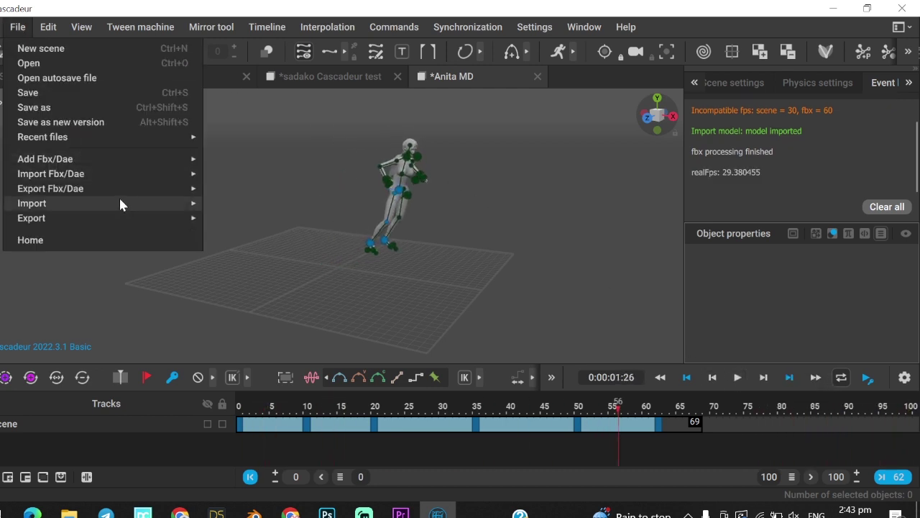
{"action": "mouse_move", "coordinate": [139, 189]}
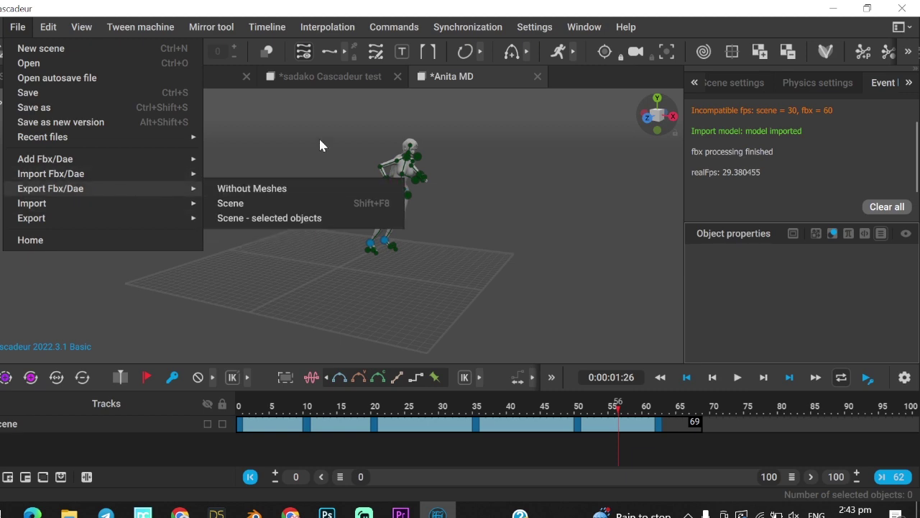
{"action": "left_click", "coordinate": [241, 204]}
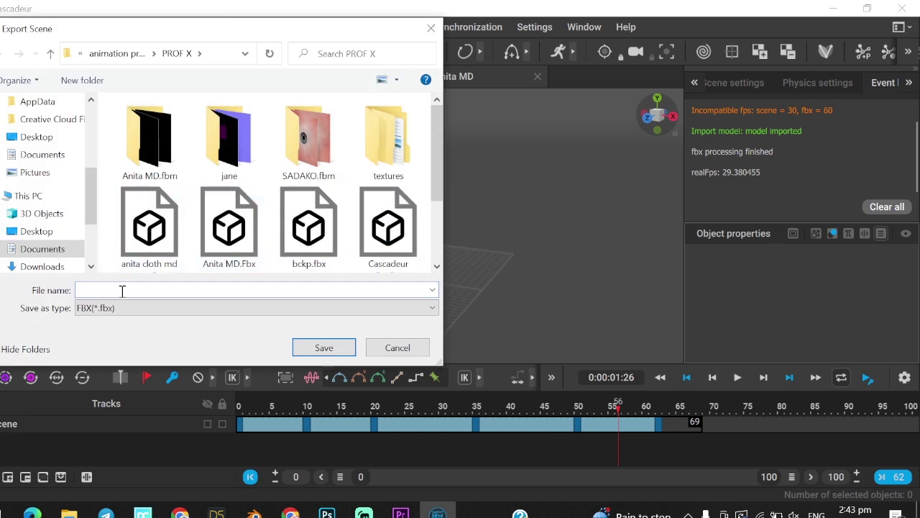
{"action": "type", "text": "Cascadeur"}
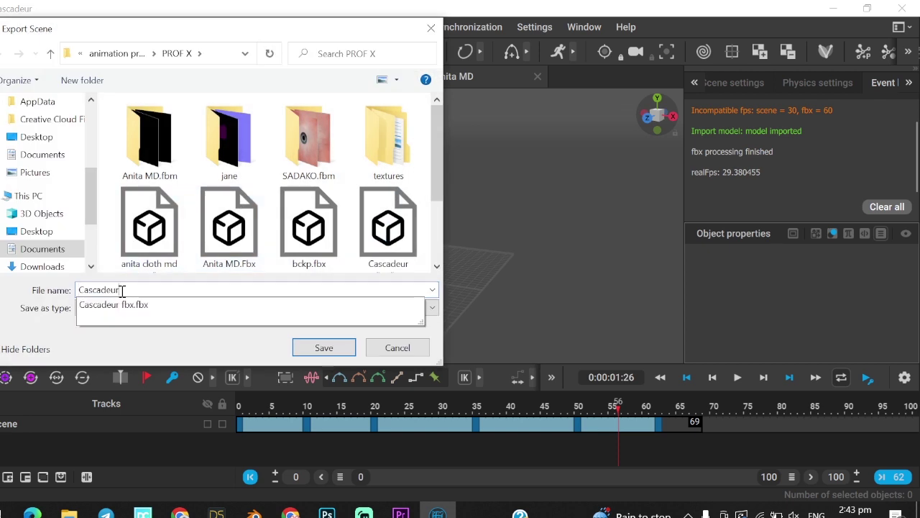
{"action": "type", "text": "TEST 2"}
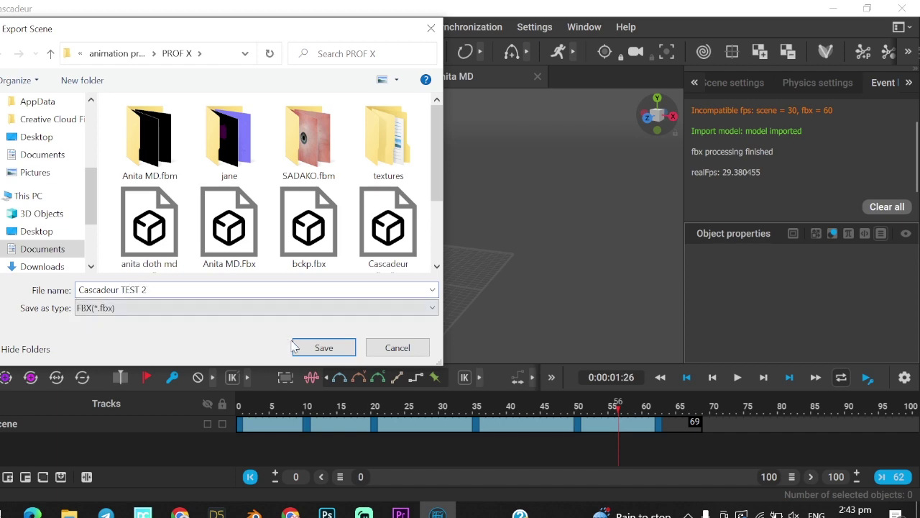
{"action": "left_click", "coordinate": [296, 348]}
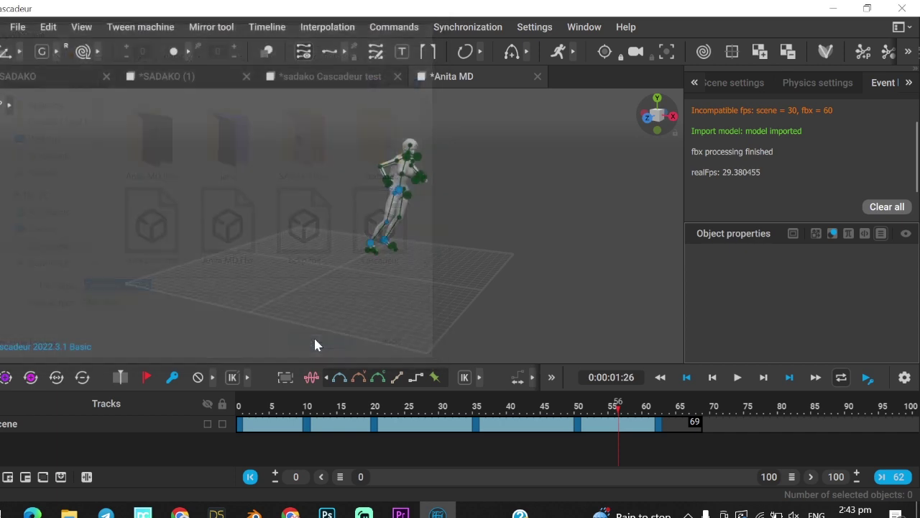